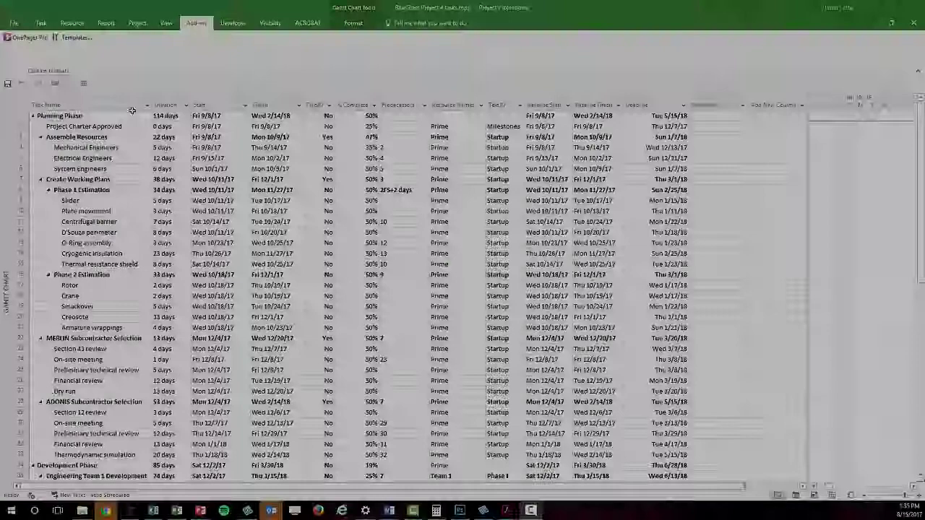
Step: Start a new OnePager Pro project view with the Single Project Gantt View - Detailed - Locked Row Height template
left_click(29, 37)
left_click(108, 203)
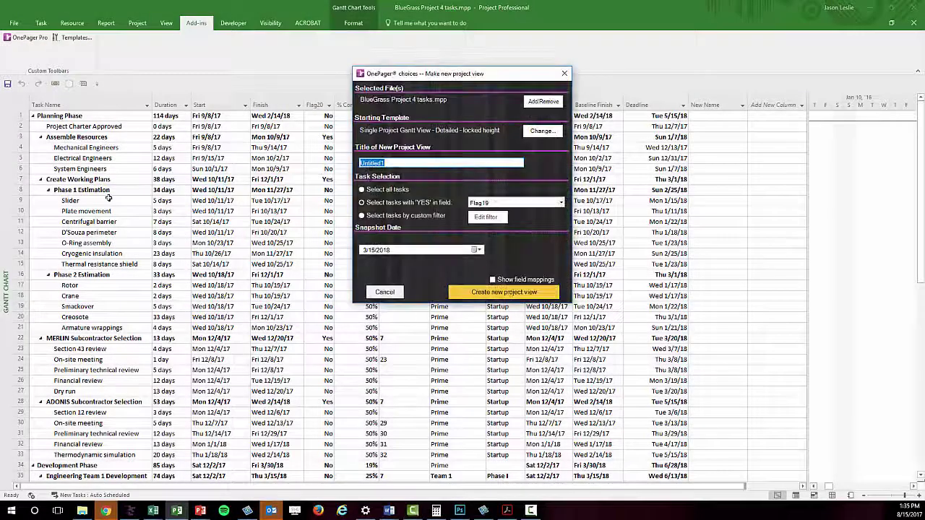
left_click(541, 131)
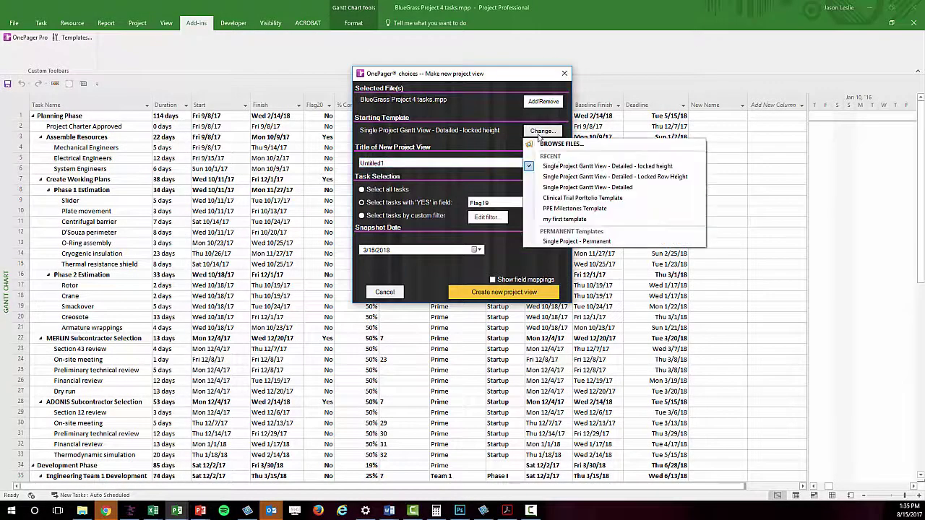
left_click(579, 177)
Step: Title the new project view "4 tasks with automatic row height" and create it
double_click(414, 162)
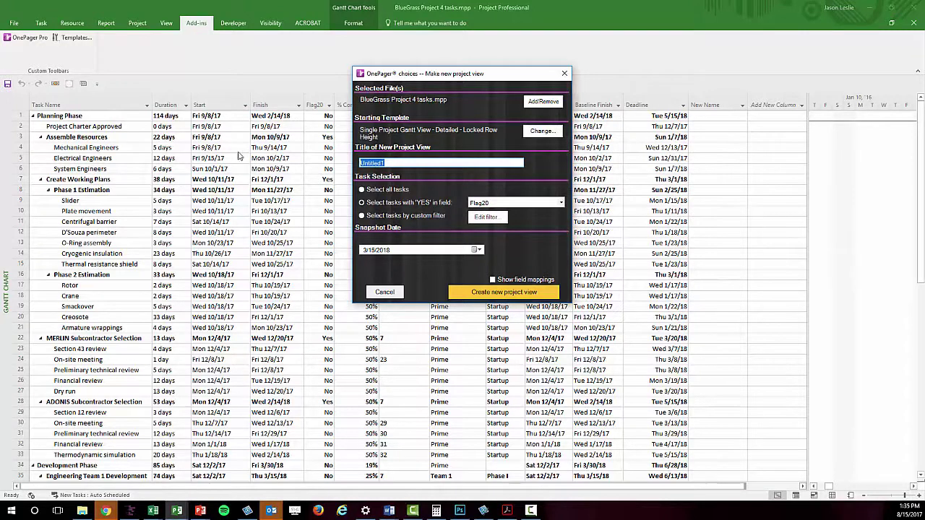
type("4 tasks wit")
type("h locked")
key("BackSpace")
key("BackSpace")
key("BackSpace")
key("BackSpace")
key("BackSpace")
key("BackSpace")
key("BackSpace")
type("automatic row height")
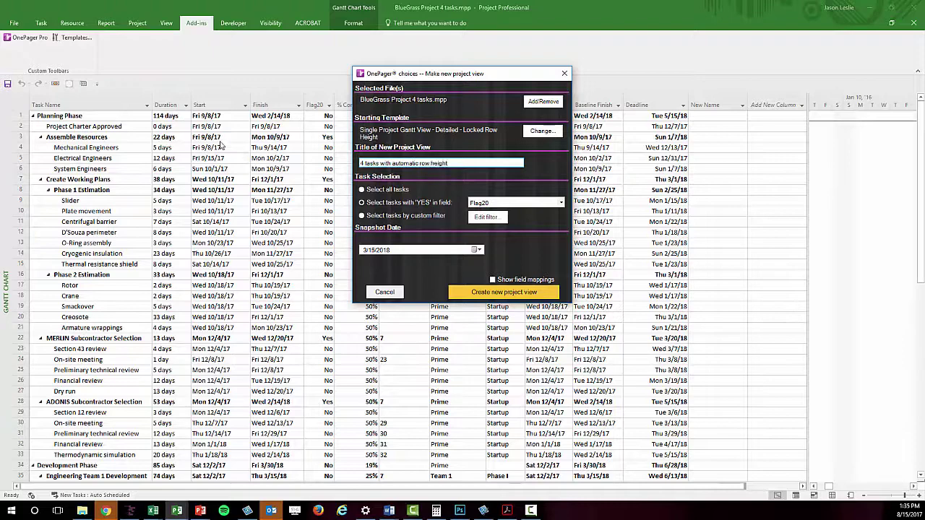
left_click(476, 293)
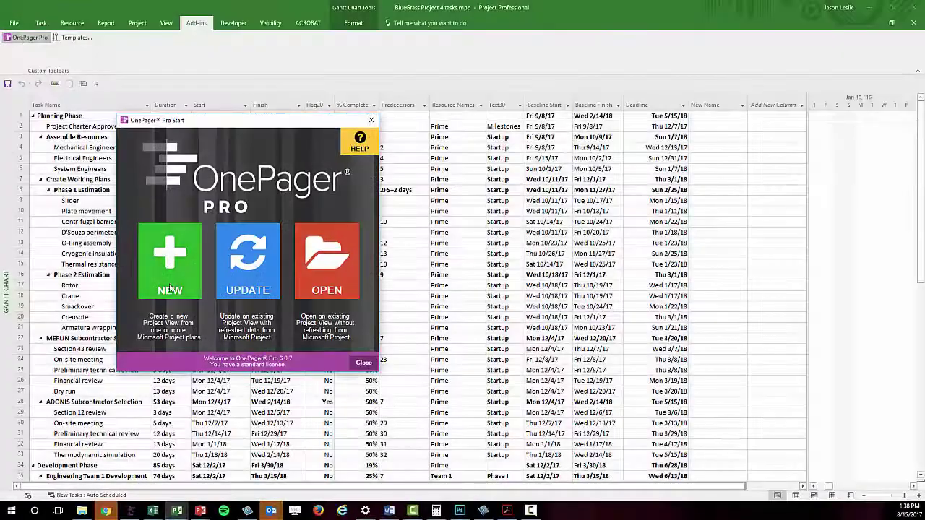
Step: Create a project view titled "4 tasks with locked height" from tasks with YES in the Flag20 field
type("4 tasks w")
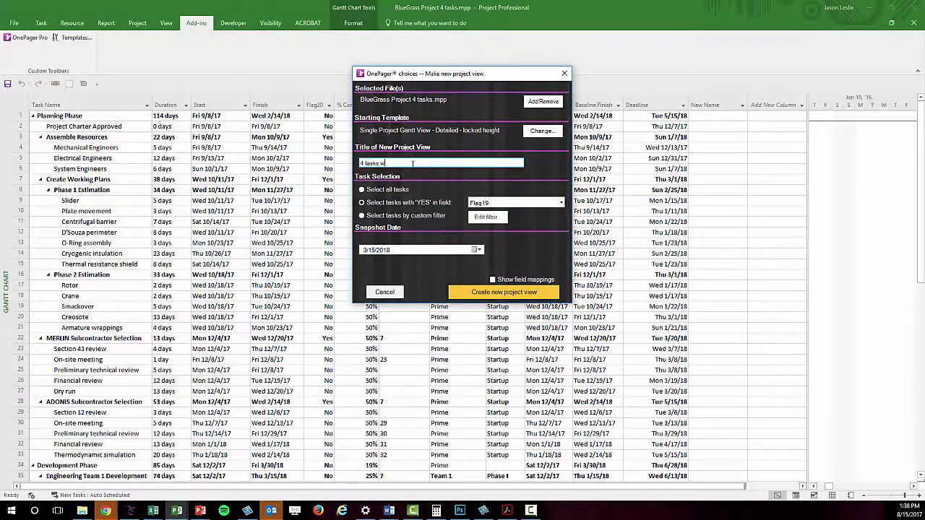
type("ith locked height")
left_click(560, 202)
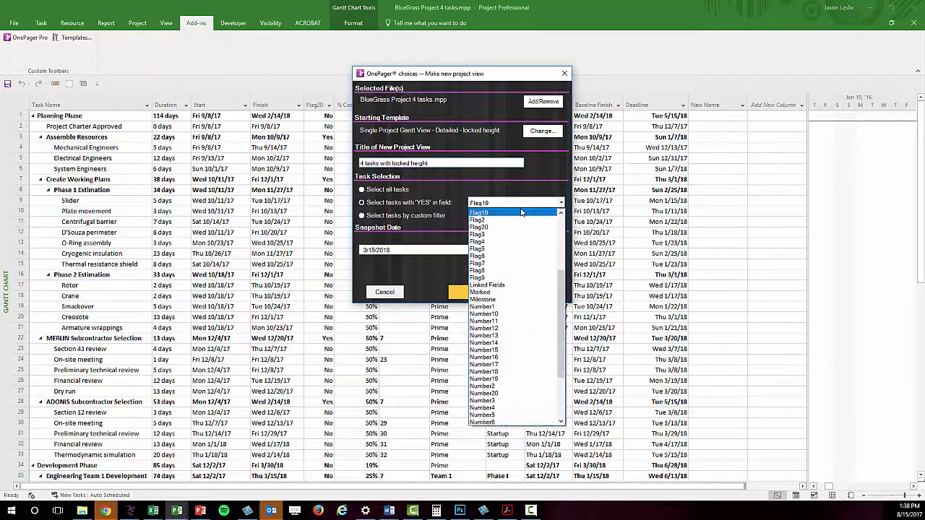
left_click(501, 226)
left_click(486, 293)
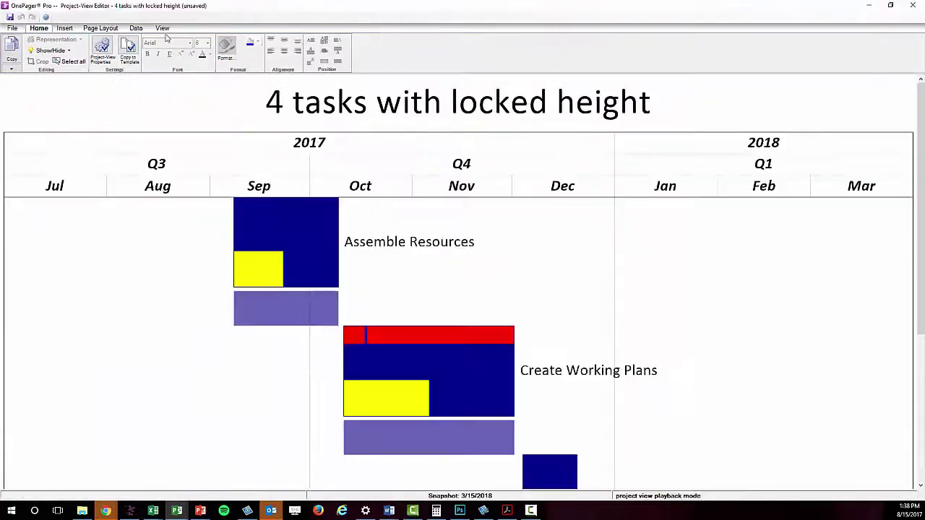
Step: Fit the "4 tasks with locked height" chart vertically in the editor window
left_click(162, 28)
left_click(177, 40)
left_click(166, 51)
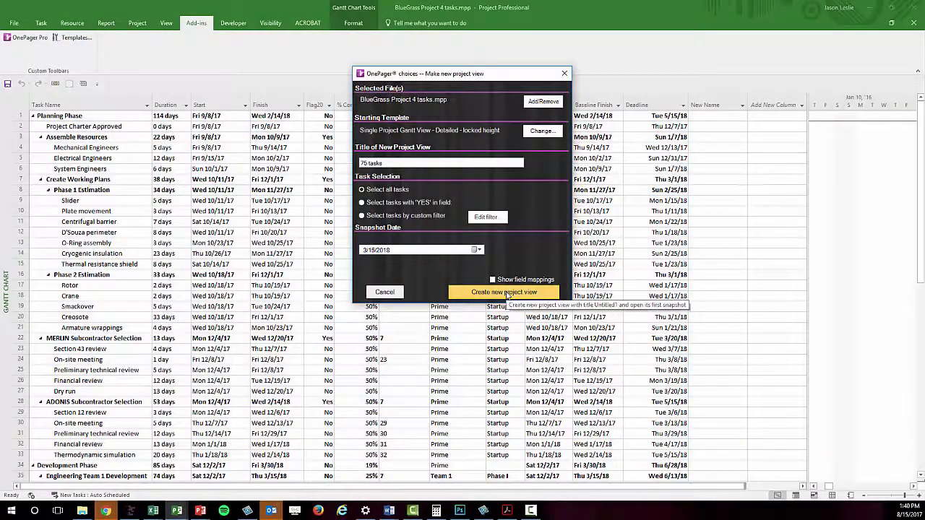
Step: Create the "75 tasks" project view from all tasks and fit its chart vertically in a maximized editor
left_click(504, 292)
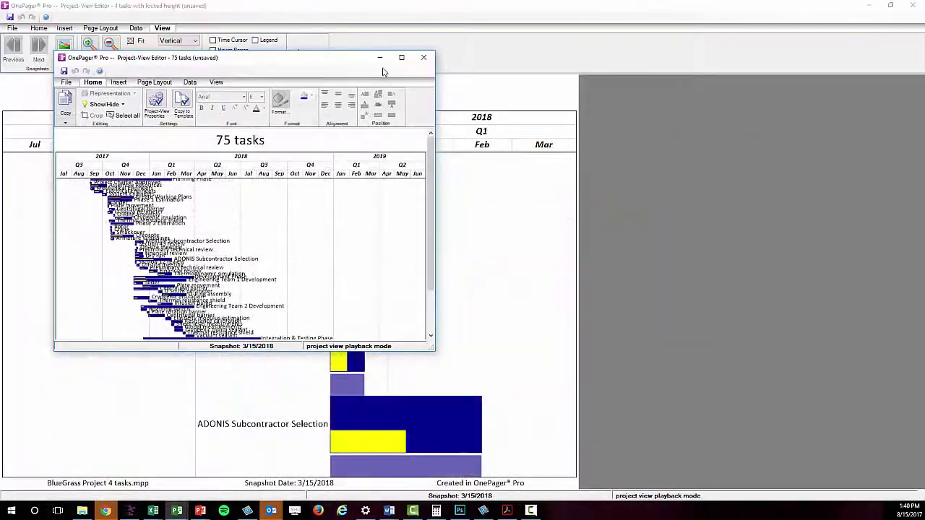
left_click(401, 57)
left_click(162, 28)
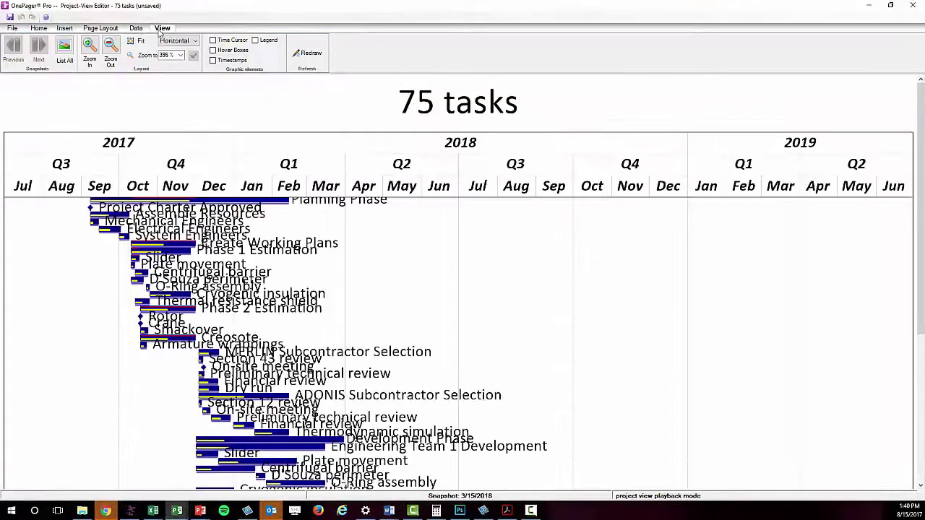
left_click(189, 40)
left_click(174, 54)
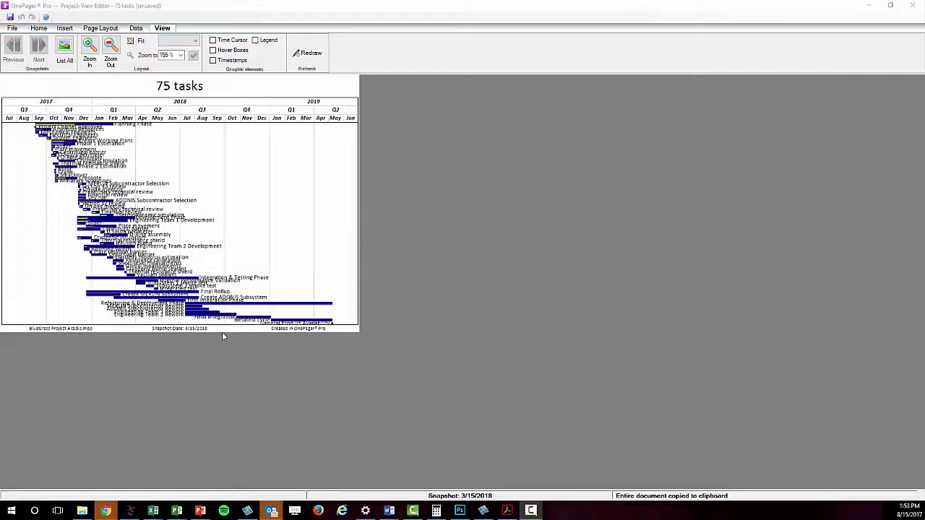
Step: Stretch the 75 tasks chart taller from its bottom edge and wider from its right edge
left_click_drag(223, 332, 222, 455)
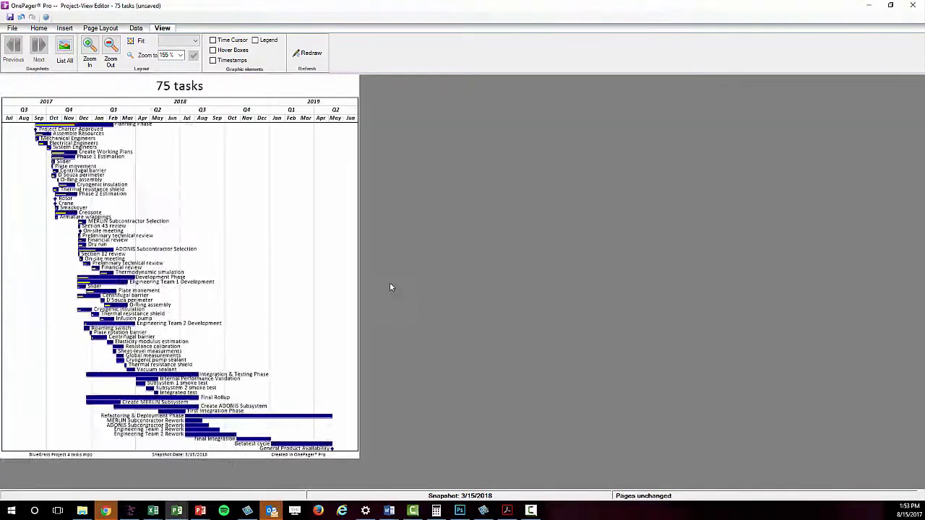
left_click(356, 274)
left_click_drag(356, 273, 528, 279)
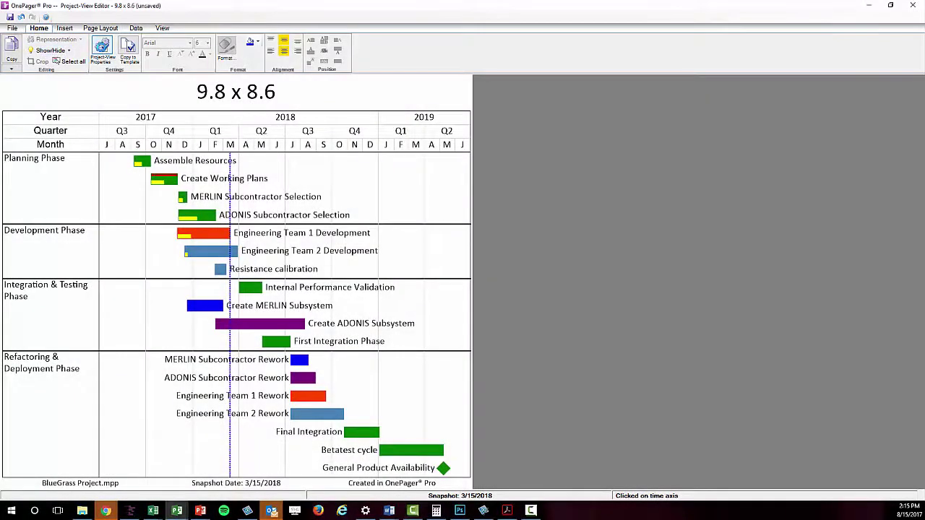
Step: Review the page layout properties of the 9.8 x 8.6 view without changes and show its print preview
left_click_drag(359, 123, 574, 161)
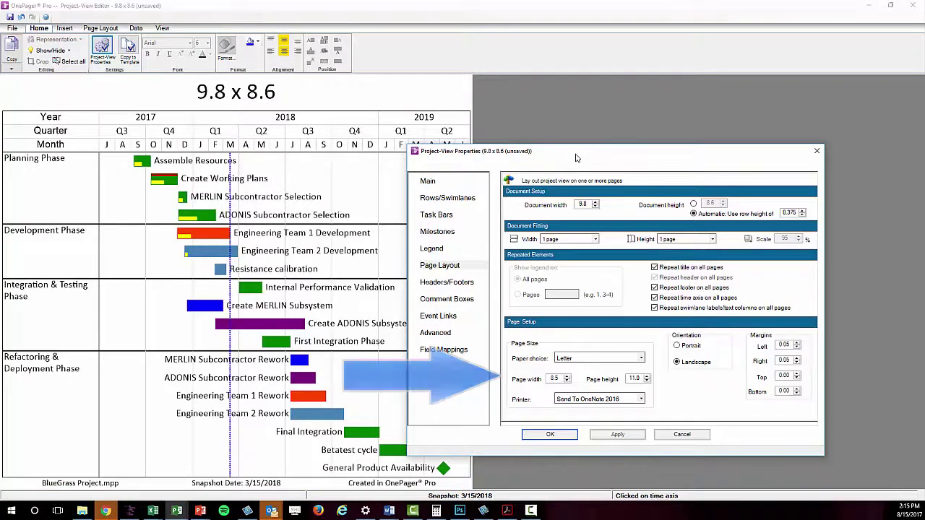
left_click(668, 434)
left_click(89, 30)
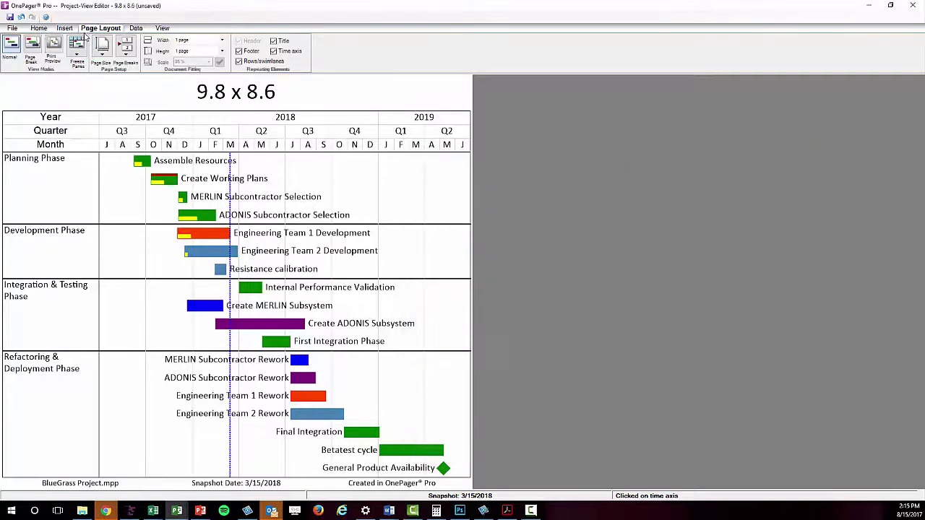
left_click(52, 45)
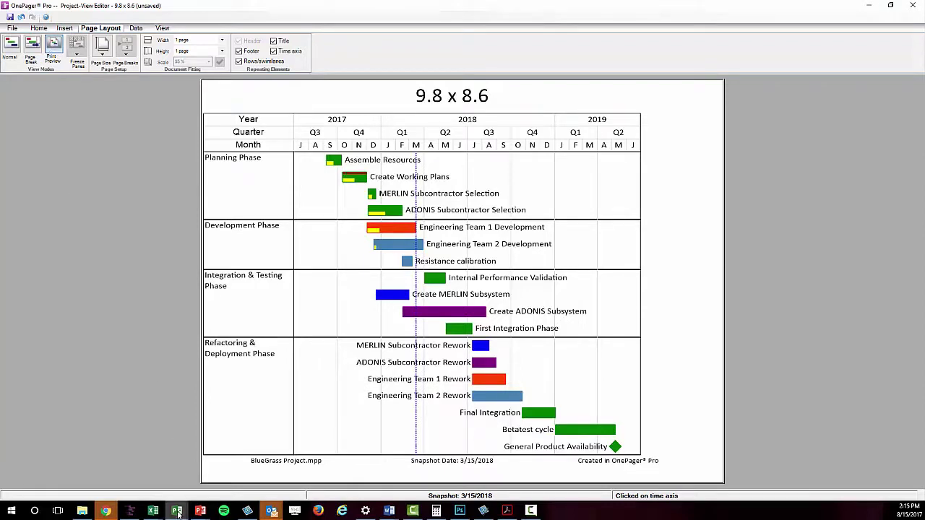
Step: Switch to the 28.5 x 14 view, review its page layout properties, and show its print preview
mouse_move(177, 510)
left_click(247, 473)
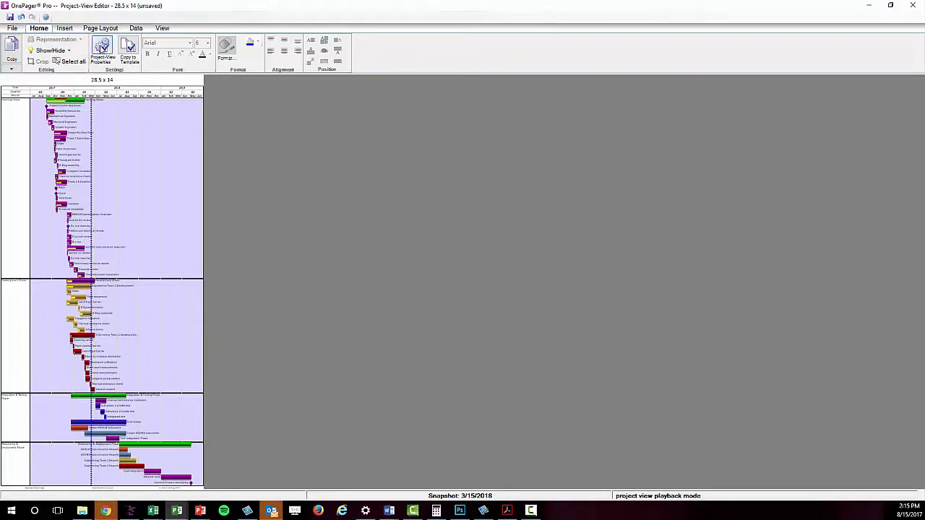
left_click(102, 53)
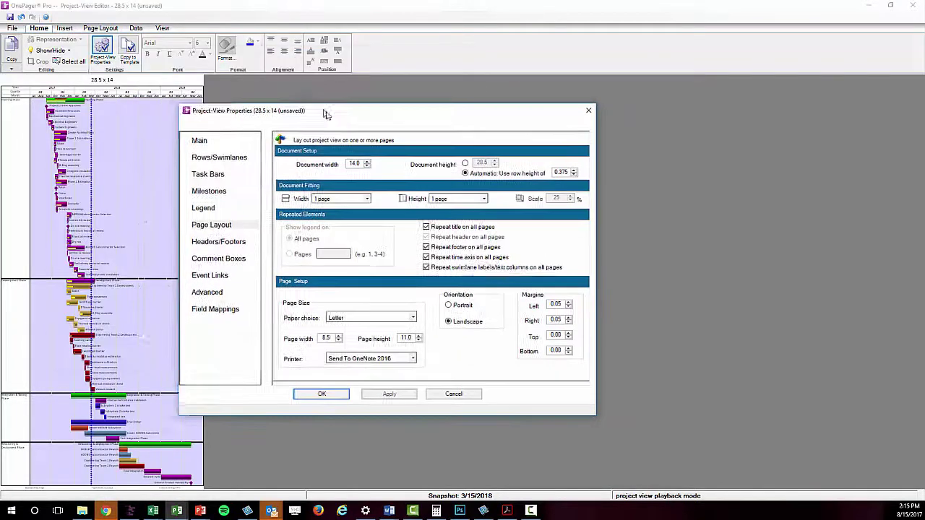
left_click_drag(325, 114, 365, 122)
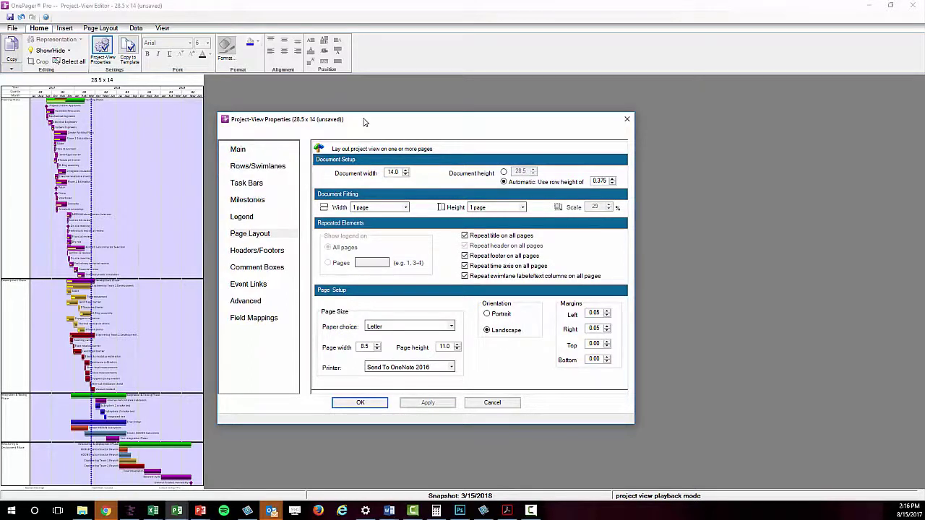
left_click(101, 27)
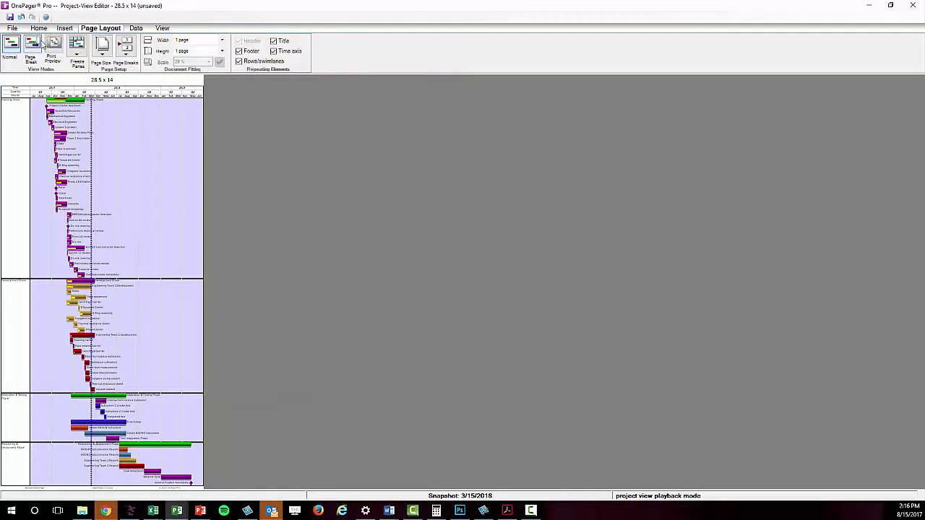
left_click(51, 43)
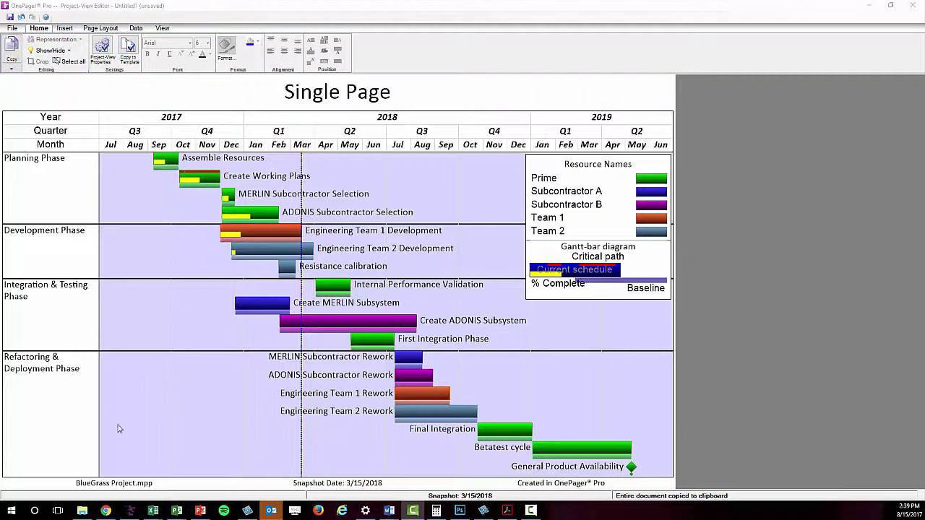
Step: Bring up the Multi-Page project view for a look and return to the Single Page view
mouse_move(177, 511)
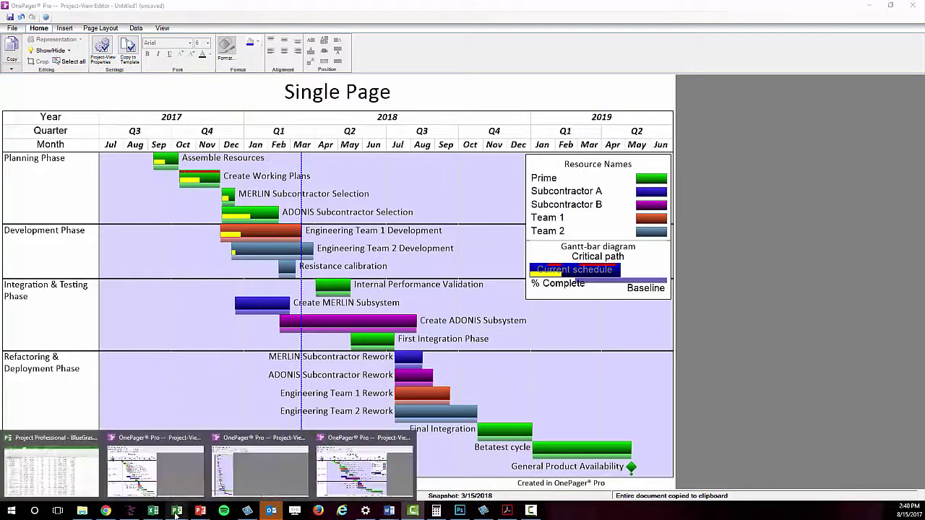
left_click(220, 488)
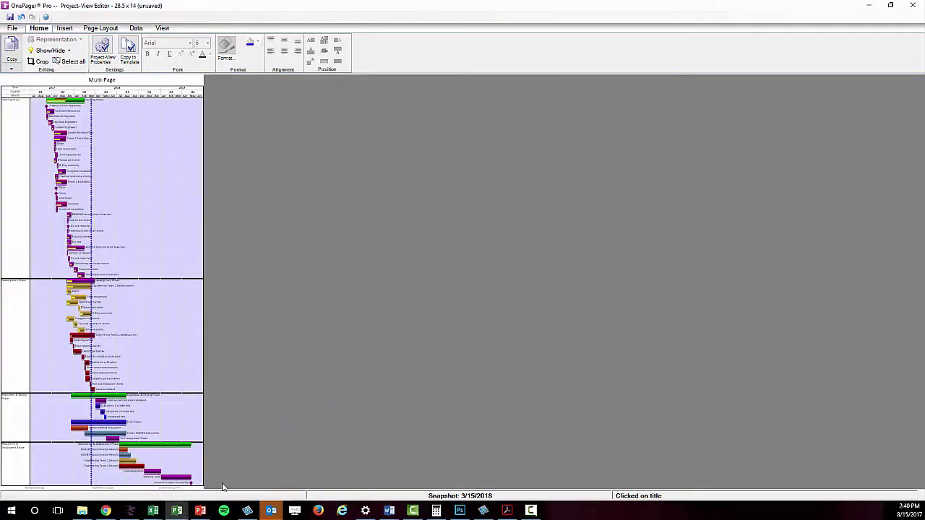
mouse_move(177, 511)
left_click(362, 477)
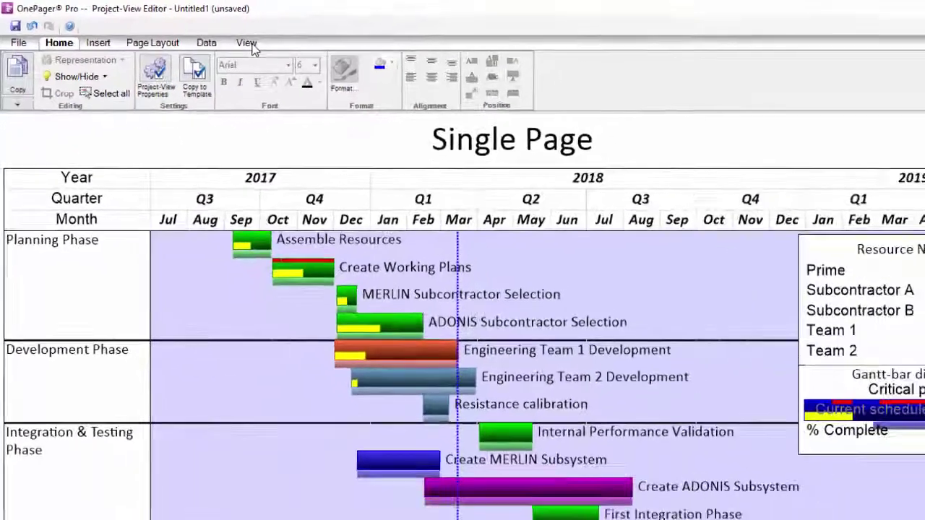
Step: Copy the entire Single Page chart, switch to PowerPoint, and paste it onto the blank slide
left_click(246, 42)
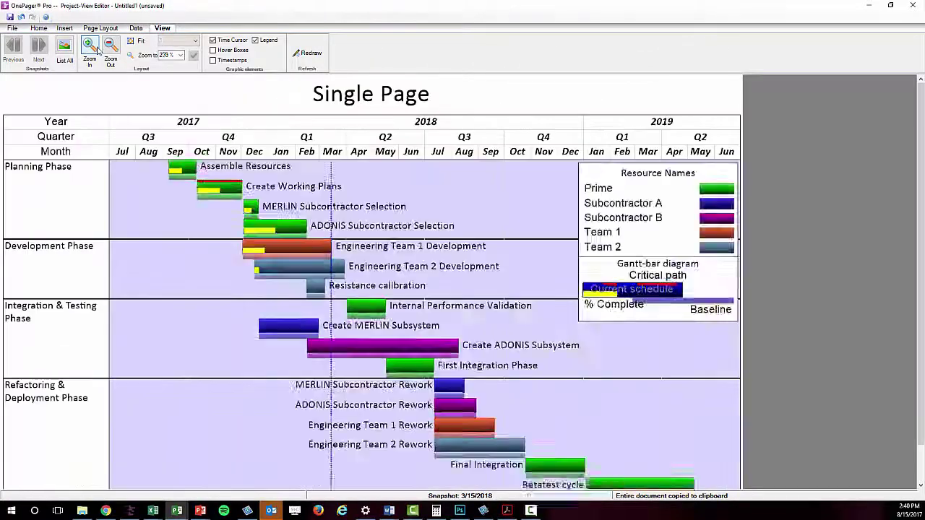
left_click(89, 45)
left_click(39, 28)
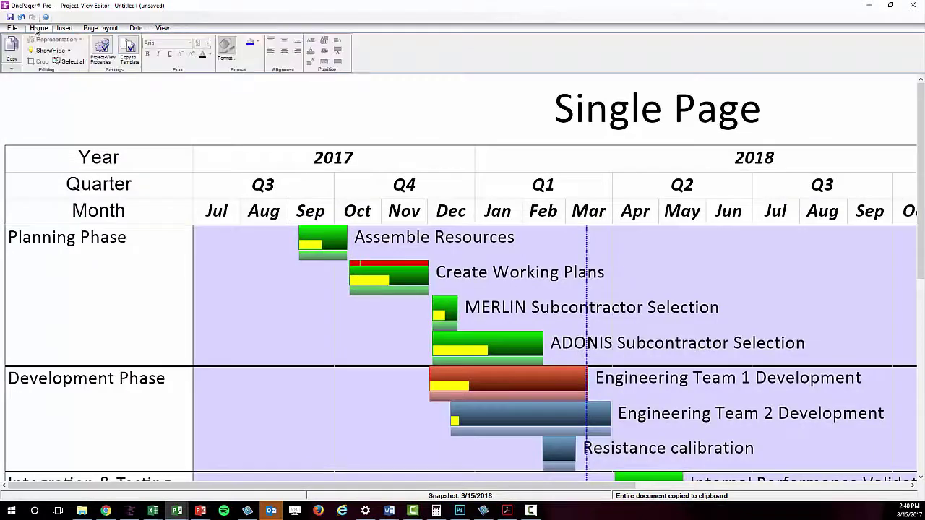
left_click(11, 45)
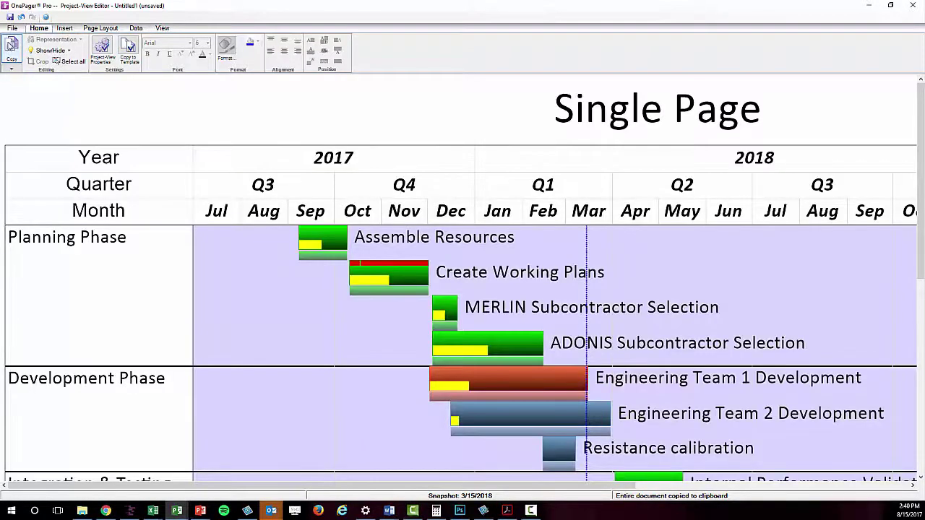
left_click(200, 510)
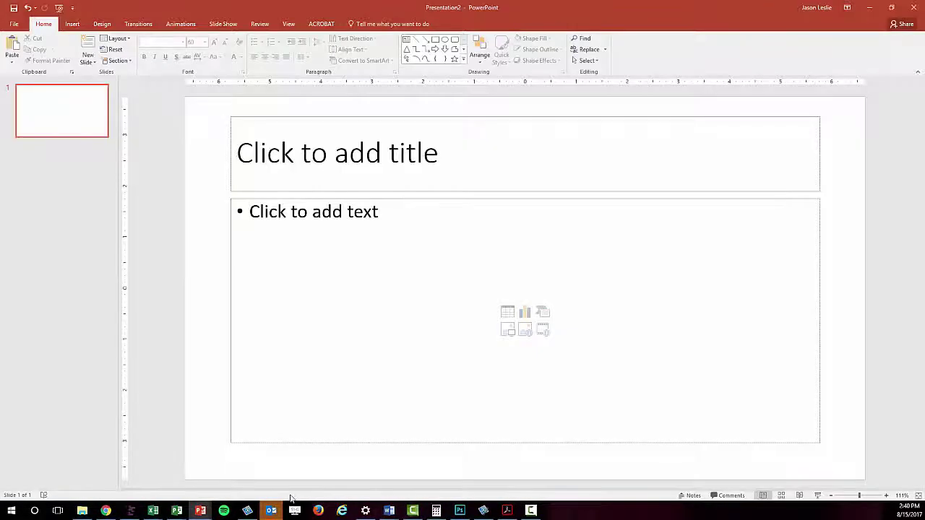
key("ctrl+v")
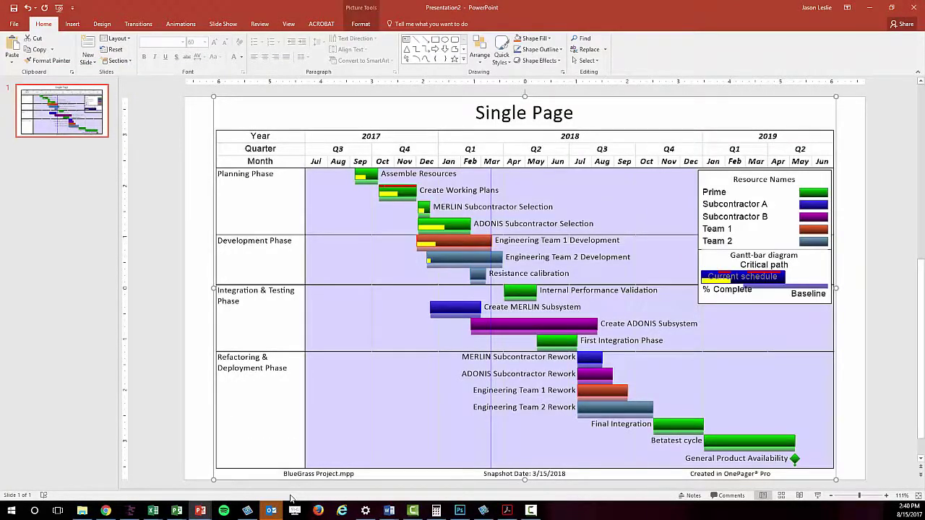
Step: Switch to the Single Page view in OnePager Pro and save the entire document as the PNG image Untitled1.png
mouse_move(211, 510)
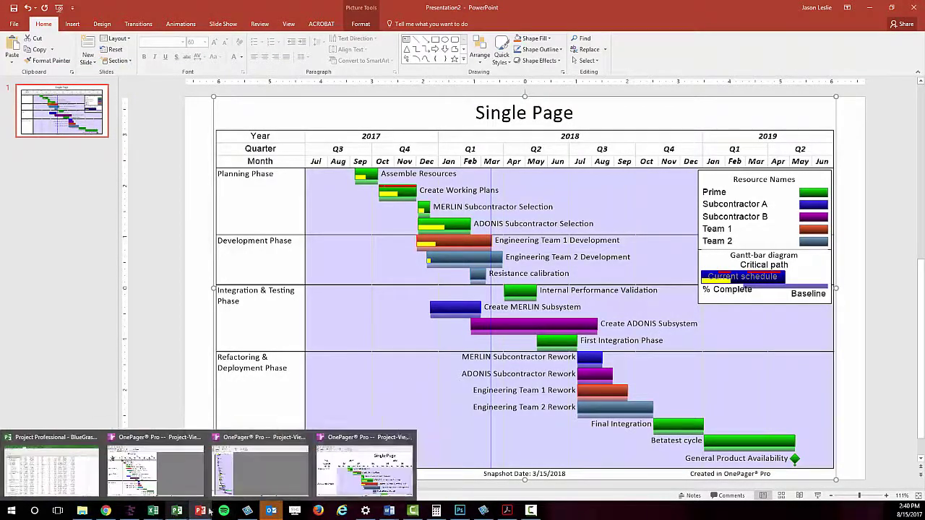
left_click(365, 466)
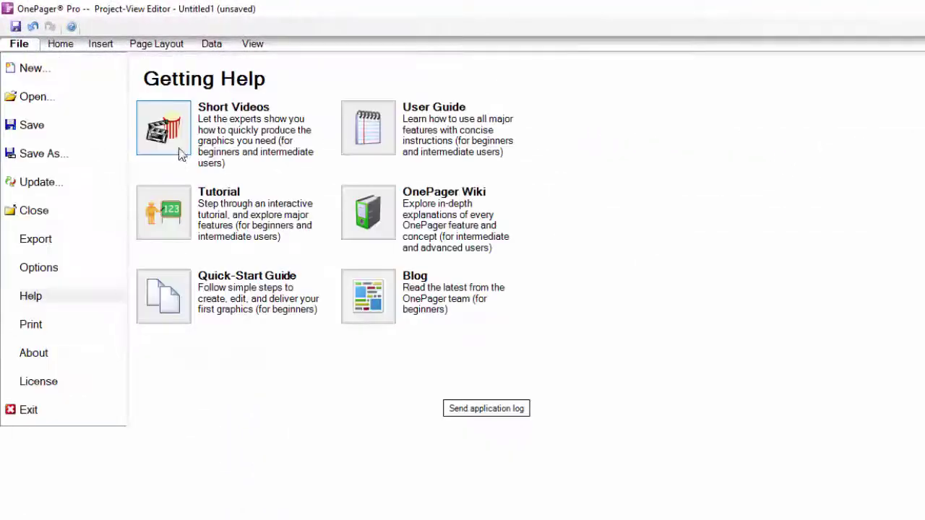
left_click(41, 153)
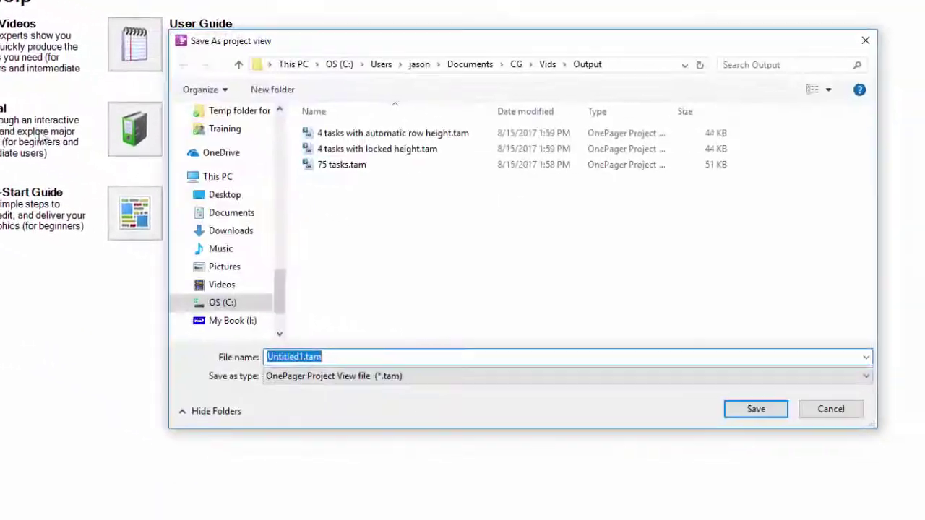
left_click(640, 377)
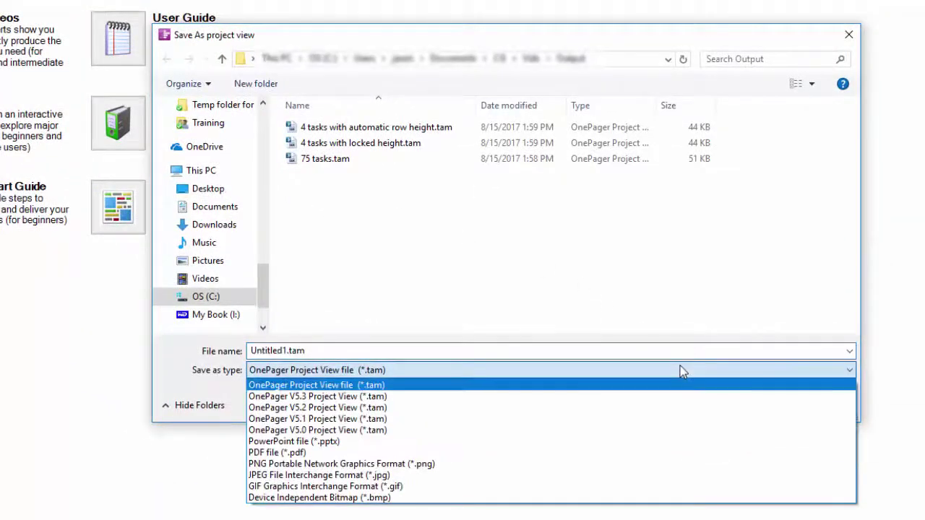
left_click(659, 465)
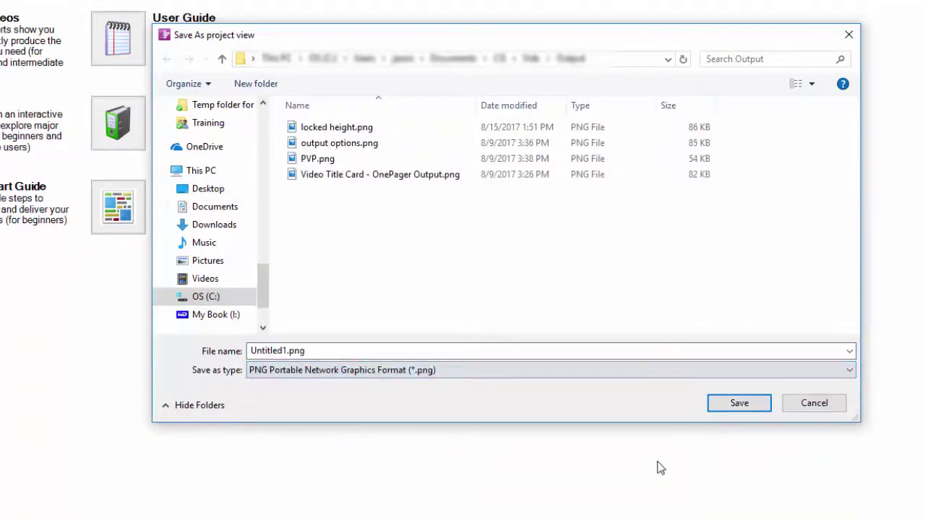
left_click(739, 403)
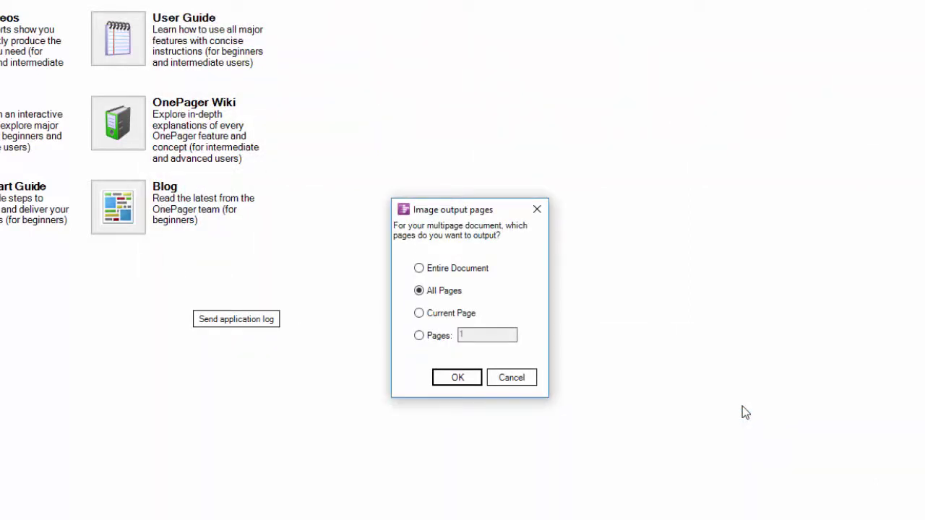
left_click(418, 268)
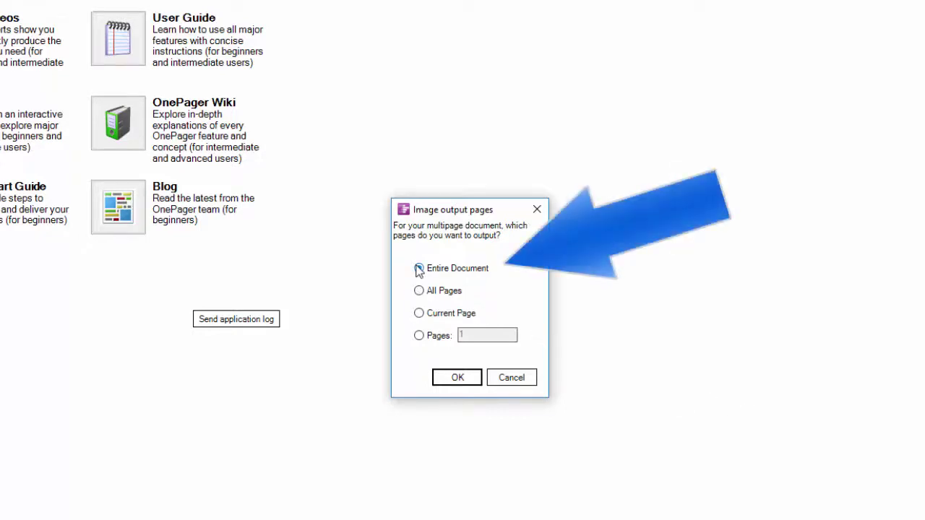
left_click(457, 377)
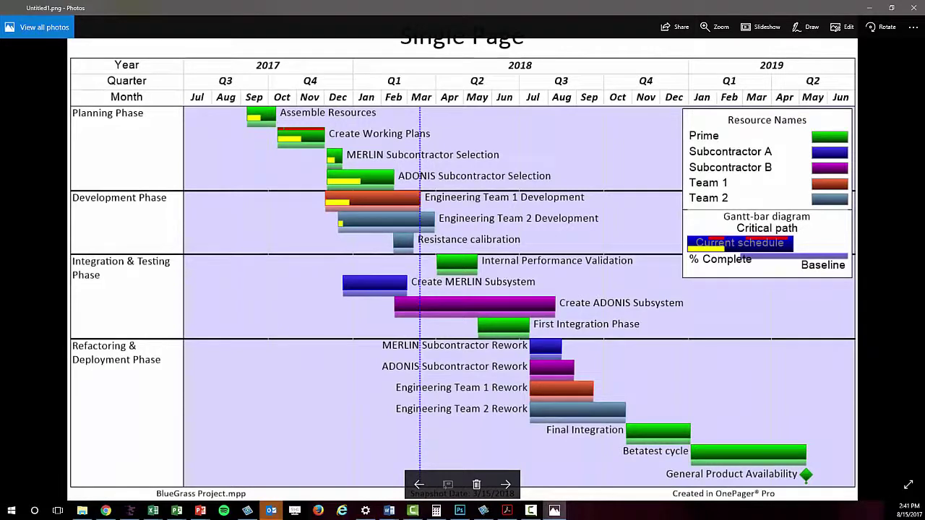
Step: Return from the exported image to OnePager Pro, set the Single Page view's page height to 8.6, and show its print preview
key("alt+Tab")
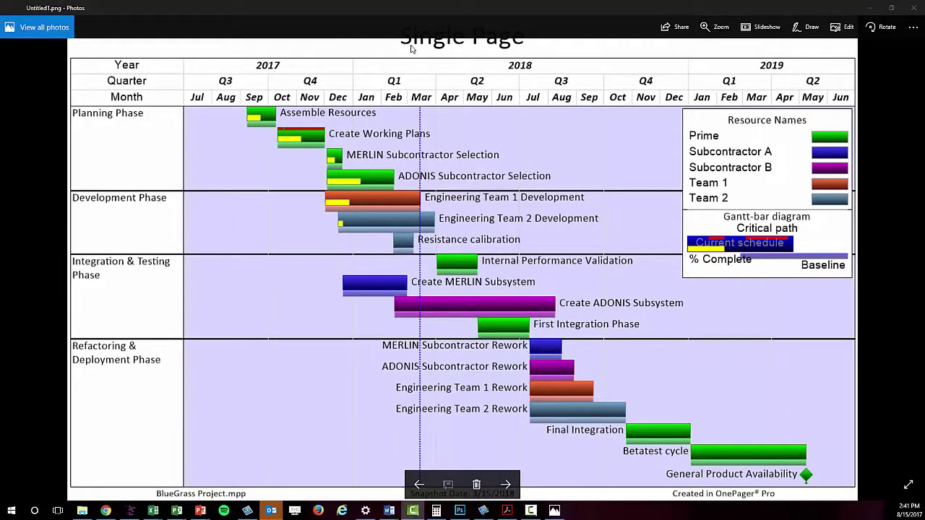
left_click(413, 80)
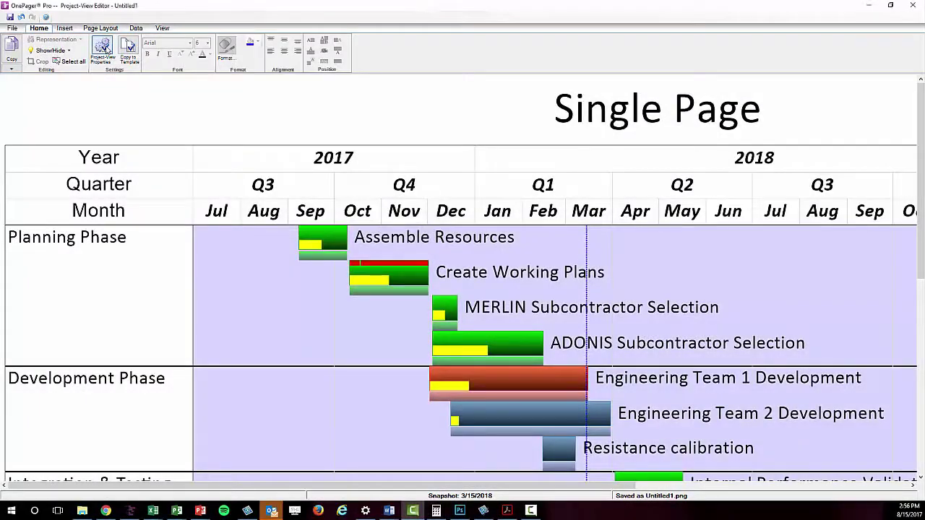
left_click(105, 48)
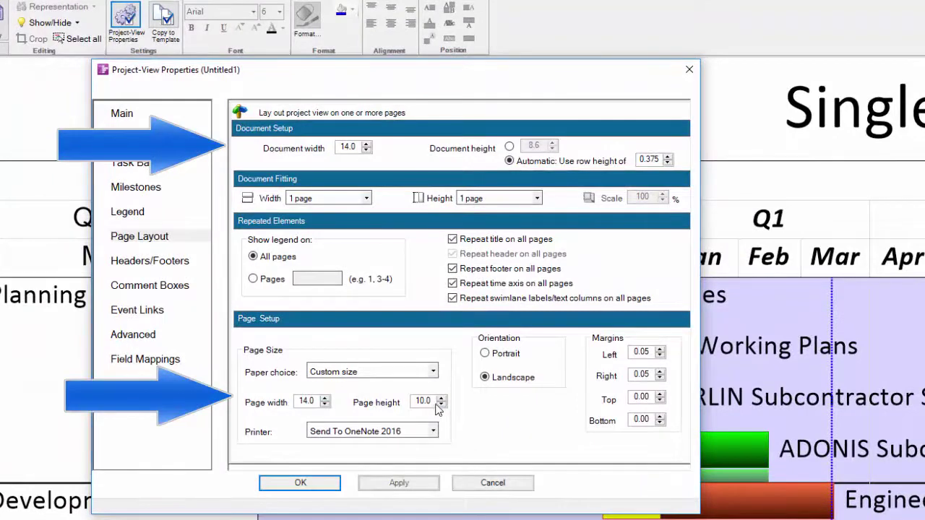
left_click_drag(433, 402, 410, 403)
type("8.6")
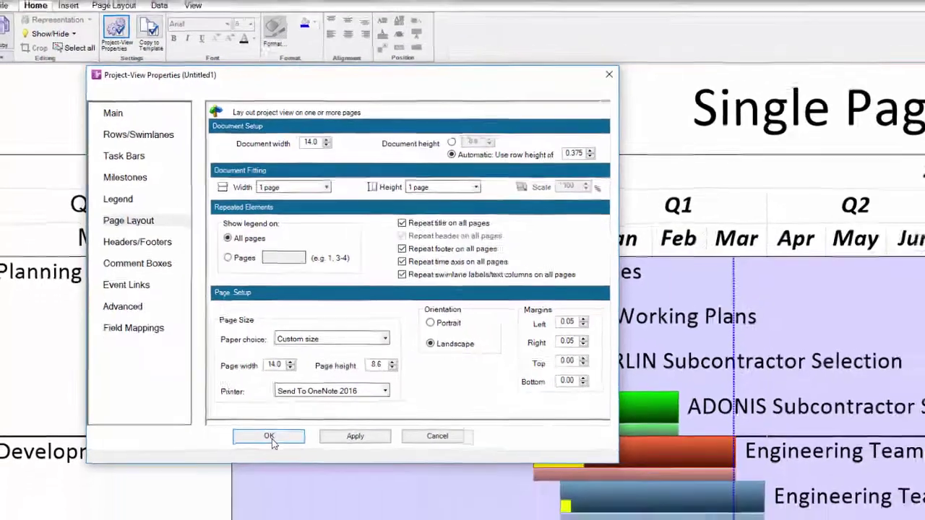
left_click(300, 485)
left_click(101, 28)
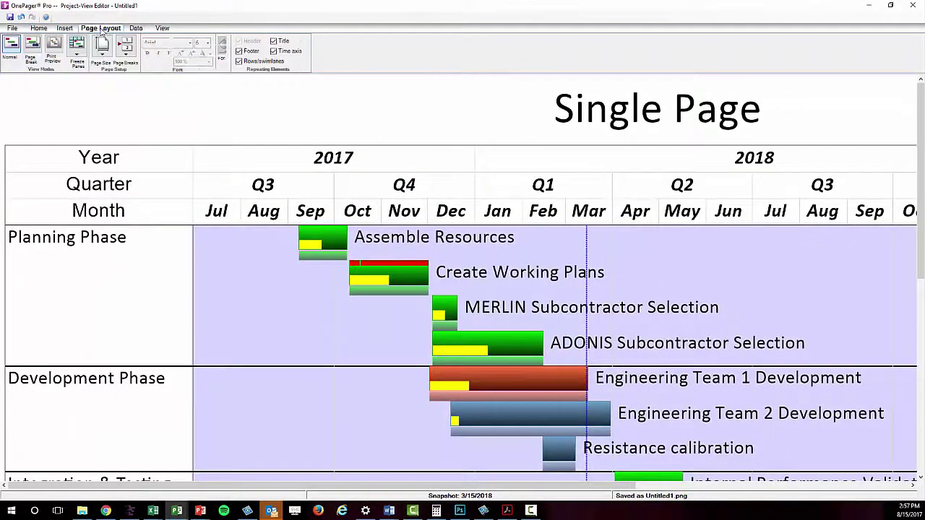
left_click(53, 46)
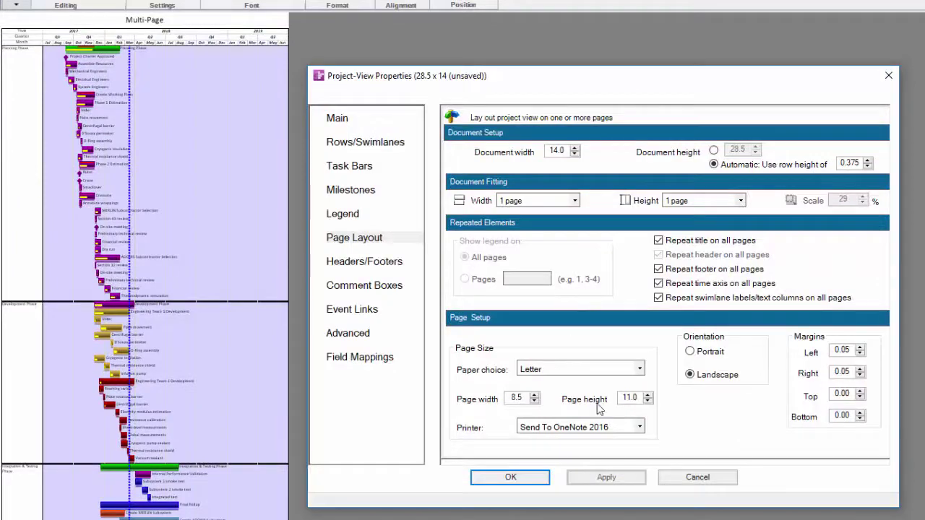
Step: Set the 28.5 x 14 view's page size to 14 wide by 28.5 high and show its print preview
double_click(517, 398)
type("14")
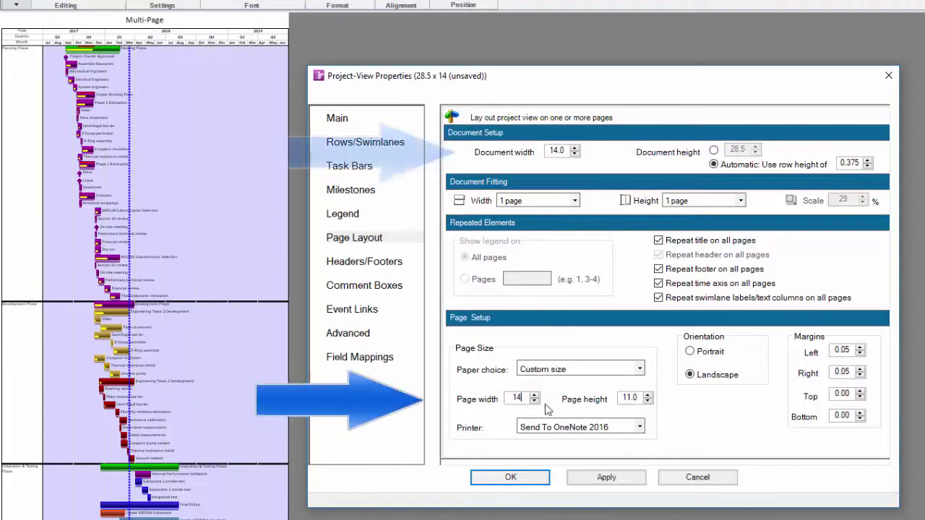
key("Tab")
type("28.5")
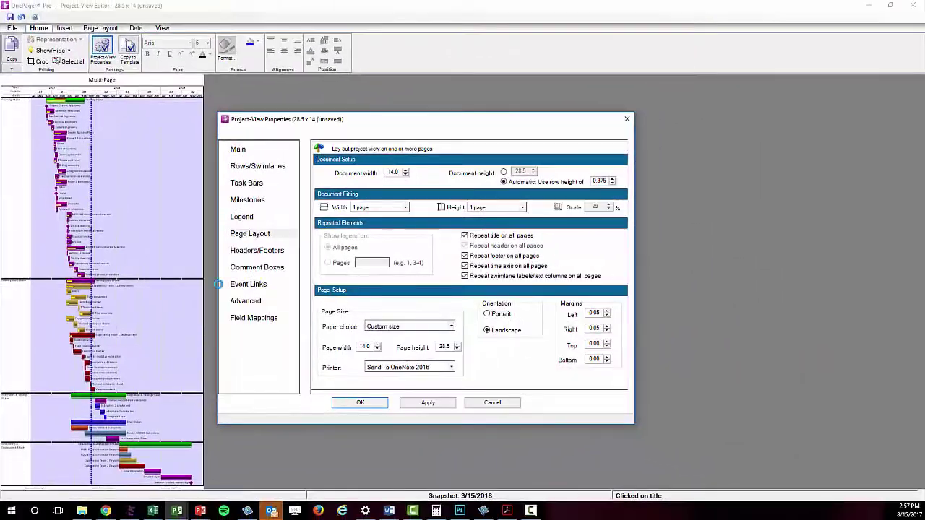
left_click(374, 410)
left_click(54, 45)
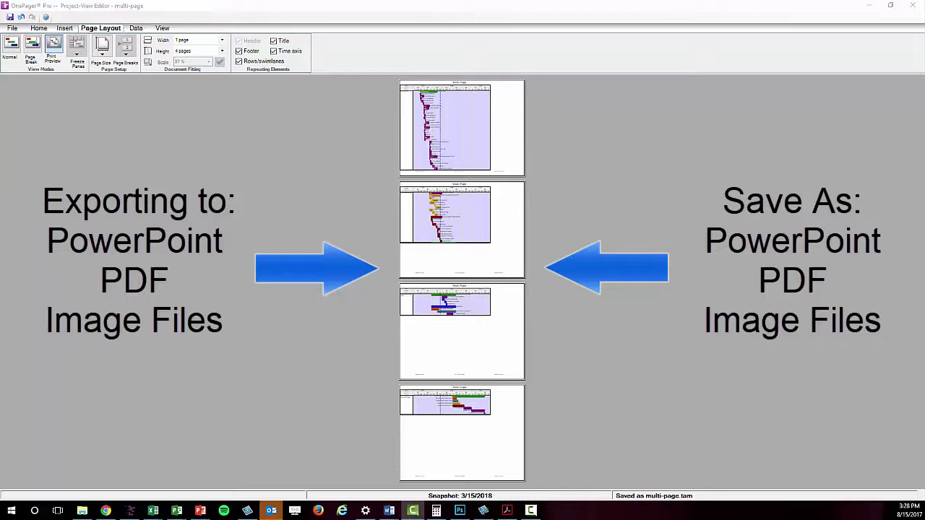
Step: Examine where the multi-page view's pages split in Page Break mode, and return to Print Preview
left_click(101, 34)
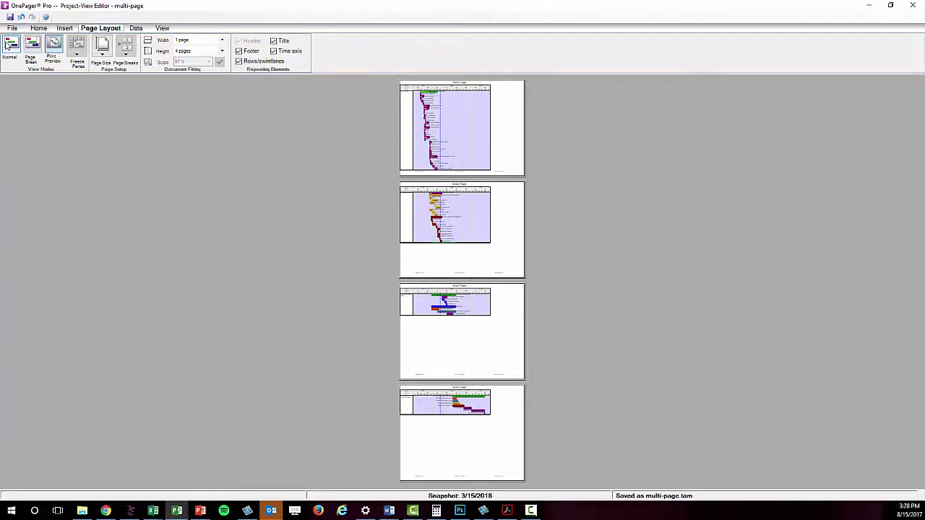
left_click(31, 45)
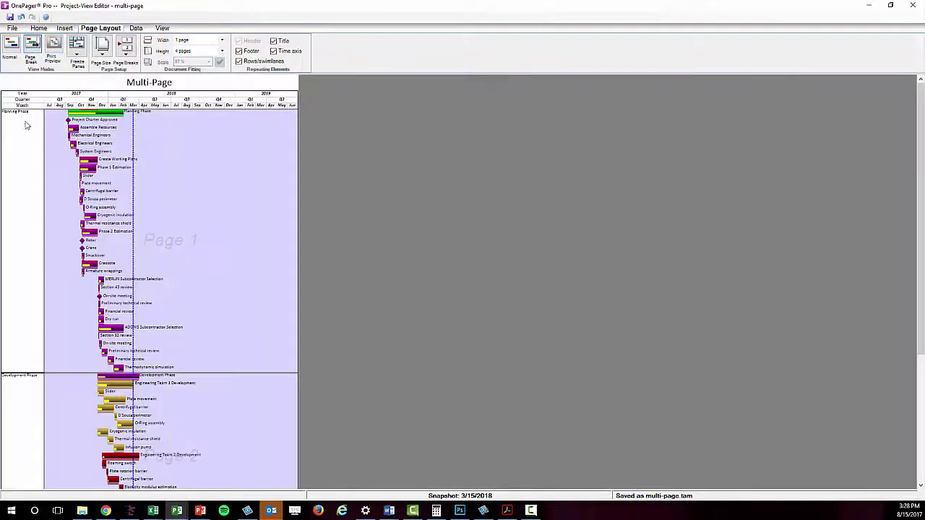
scroll(32, 208, "down", 5)
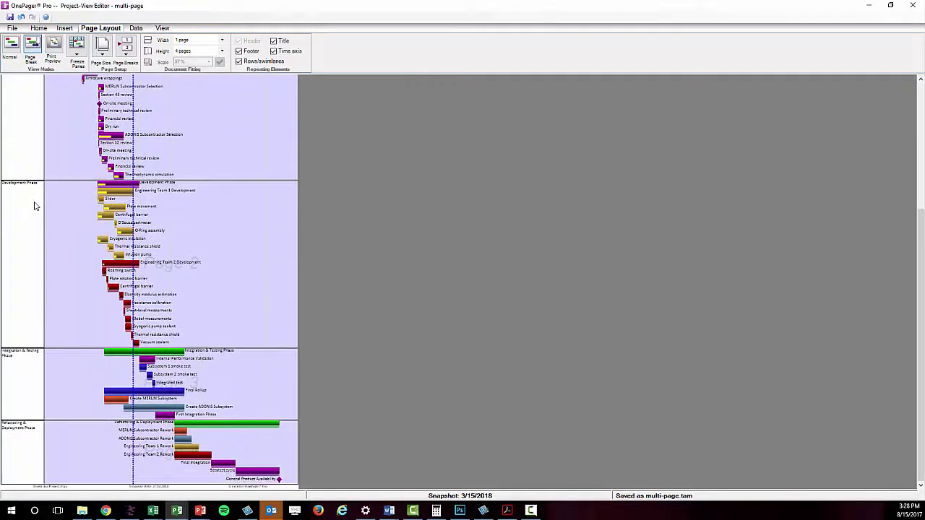
scroll(39, 205, "up", 5)
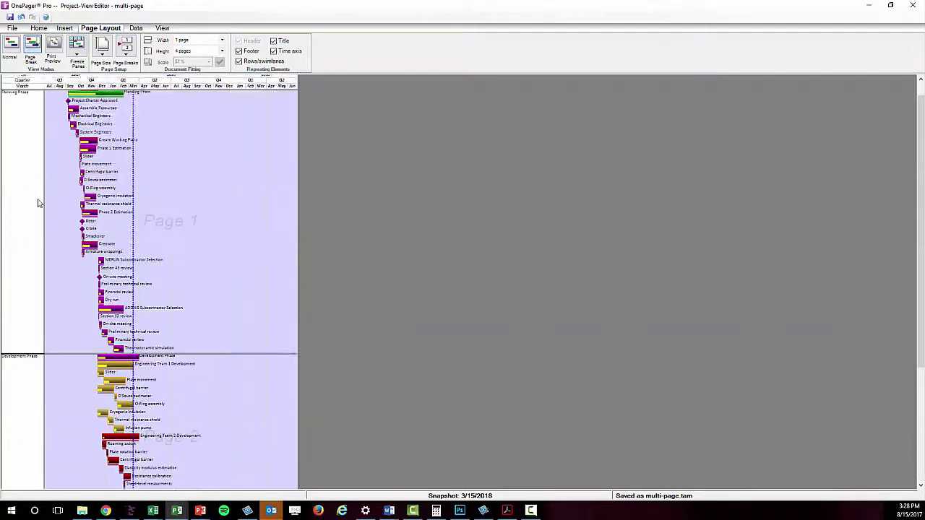
scroll(38, 204, "up", 1)
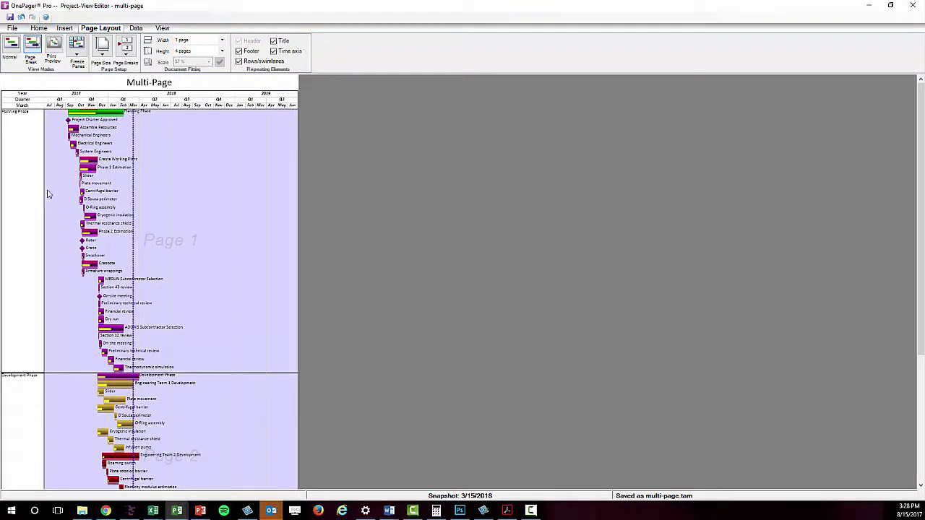
left_click(56, 47)
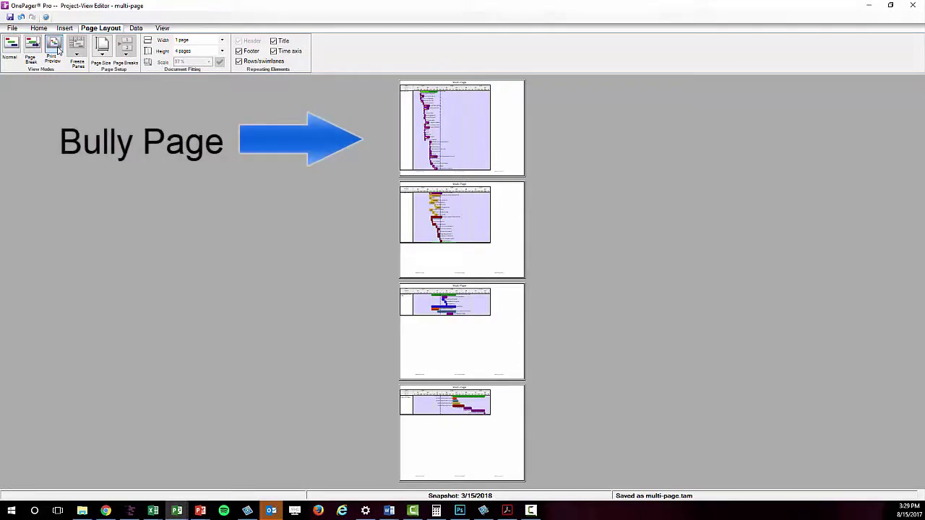
Step: Widen the Multi-Page chart from its right edge twice in Normal mode, checking the print preview between the two adjustments
left_click(56, 48)
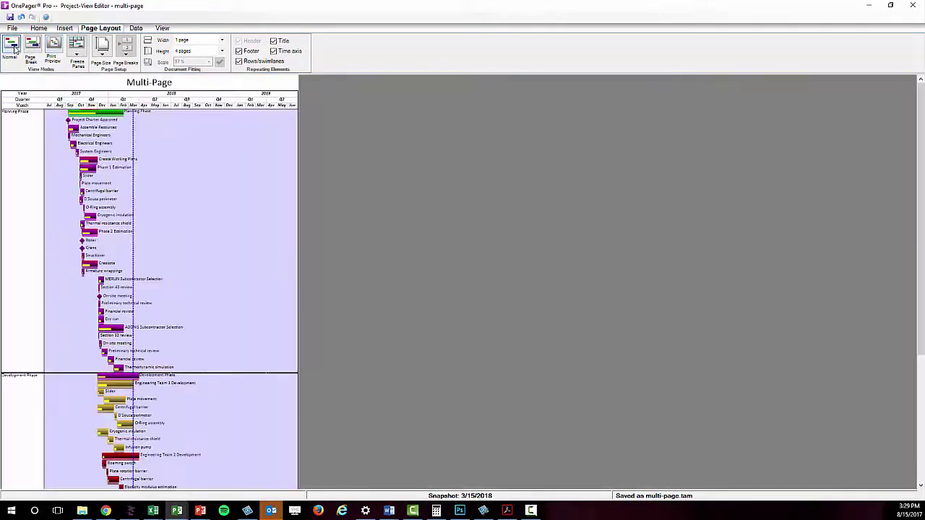
left_click_drag(298, 179, 390, 184)
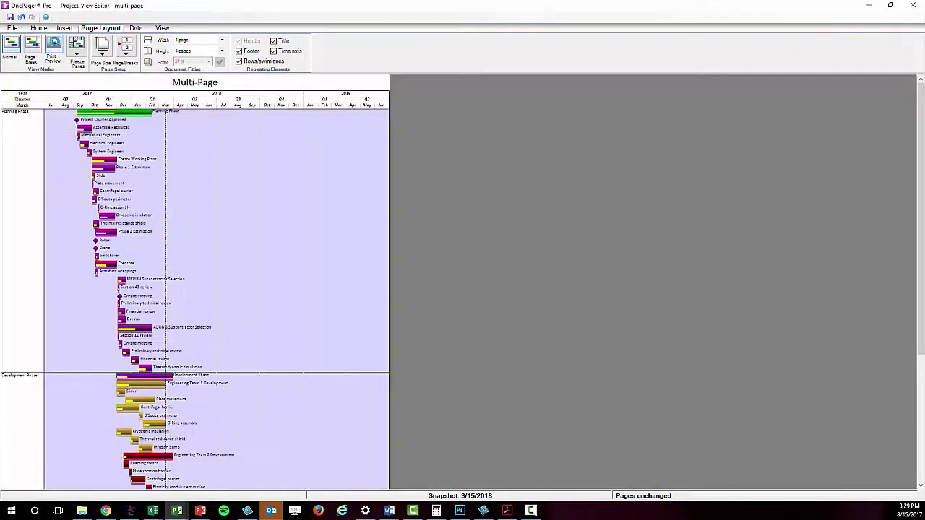
left_click(57, 46)
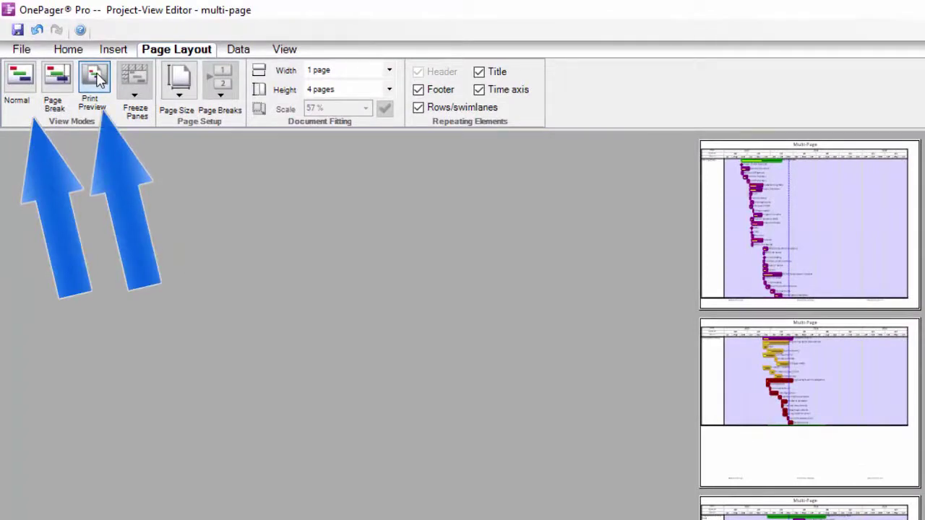
left_click(20, 76)
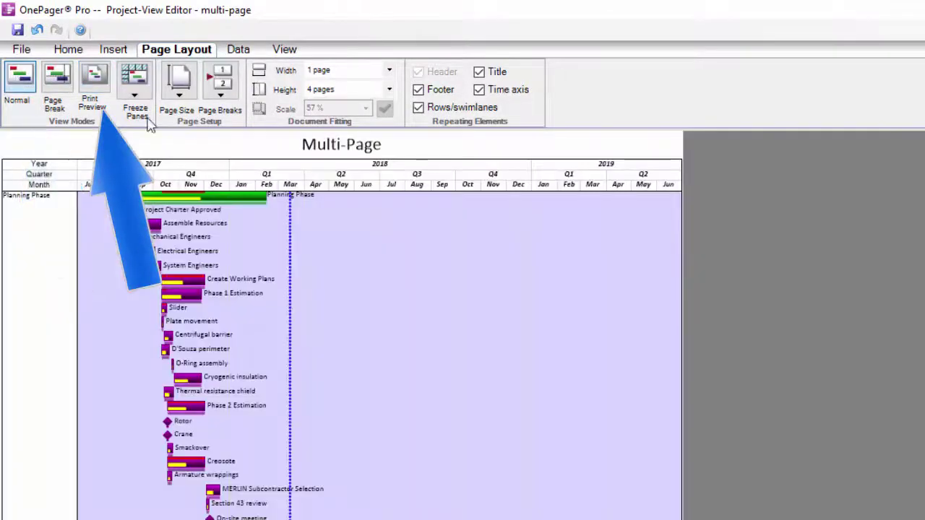
left_click_drag(679, 265, 706, 266)
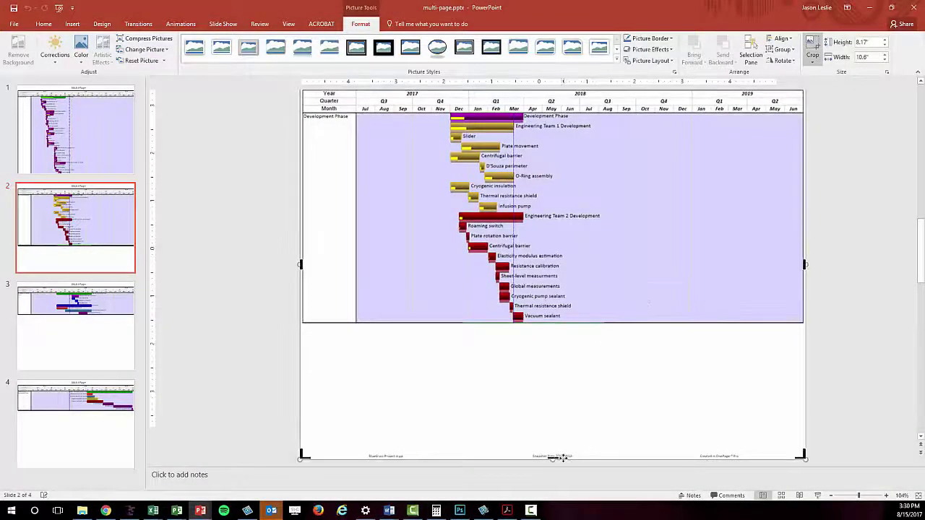
Step: In multi-page.pptx in PowerPoint, crop slide 2's picture up to the chart's lower border and select the picture on slide 3
left_click_drag(553, 457, 552, 323)
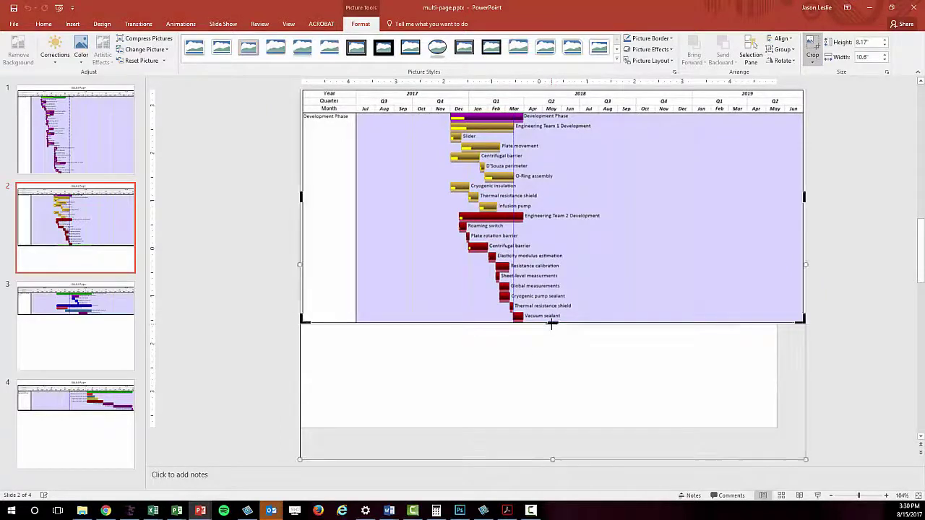
left_click(108, 329)
left_click(561, 277)
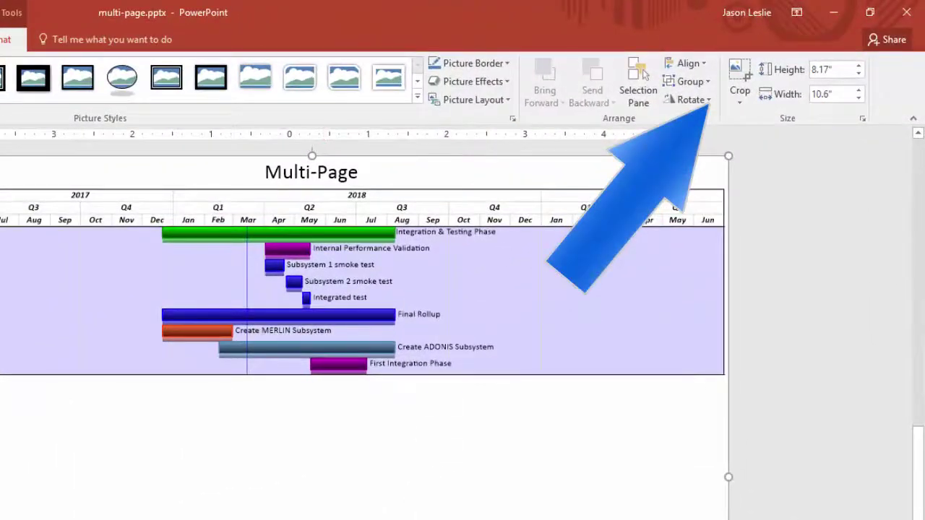
scroll(474, 310, "down", 2)
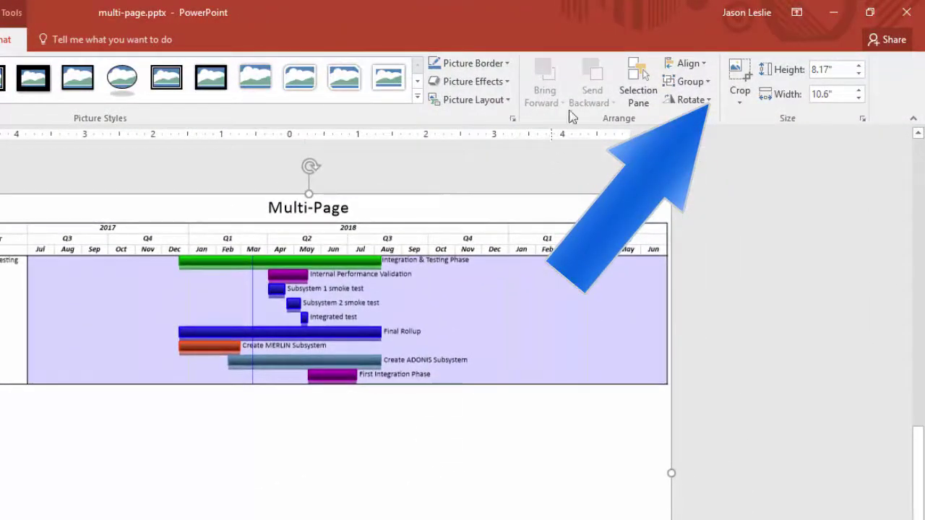